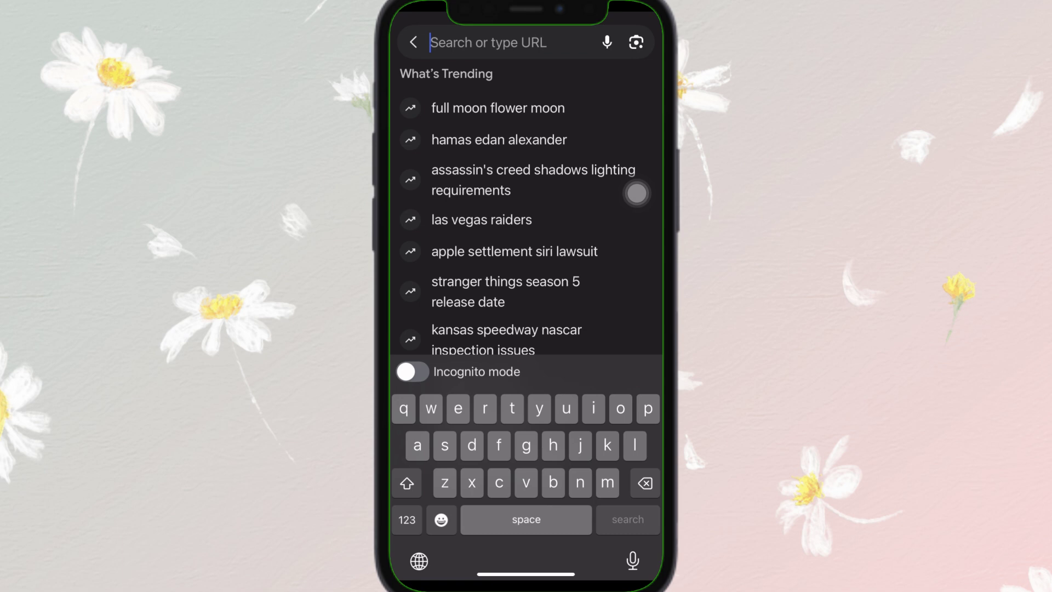
{"action": "type", "text": "reddi"}
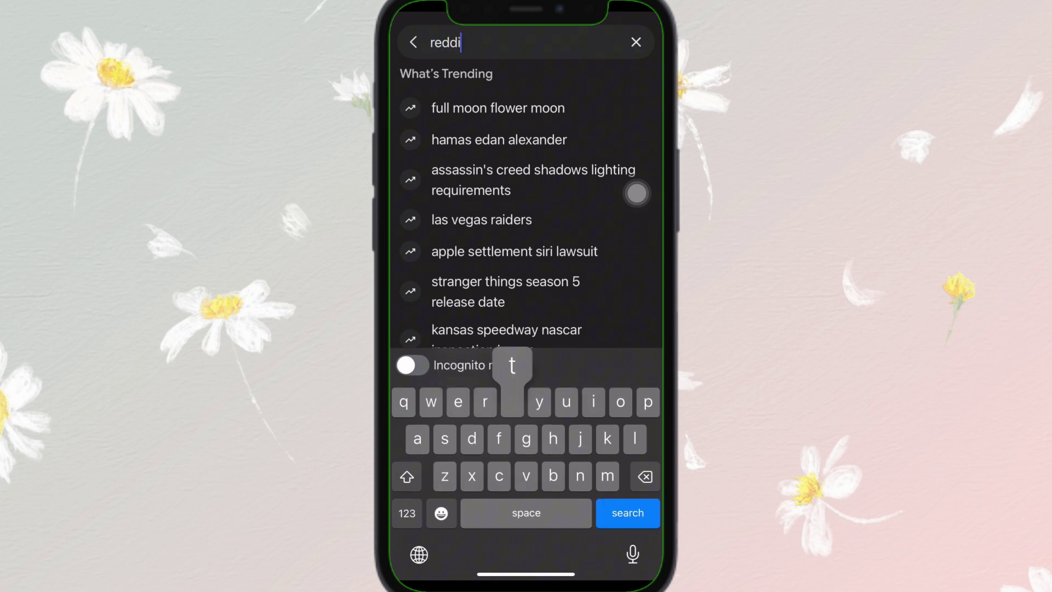
{"action": "type", "text": "tstauts"}
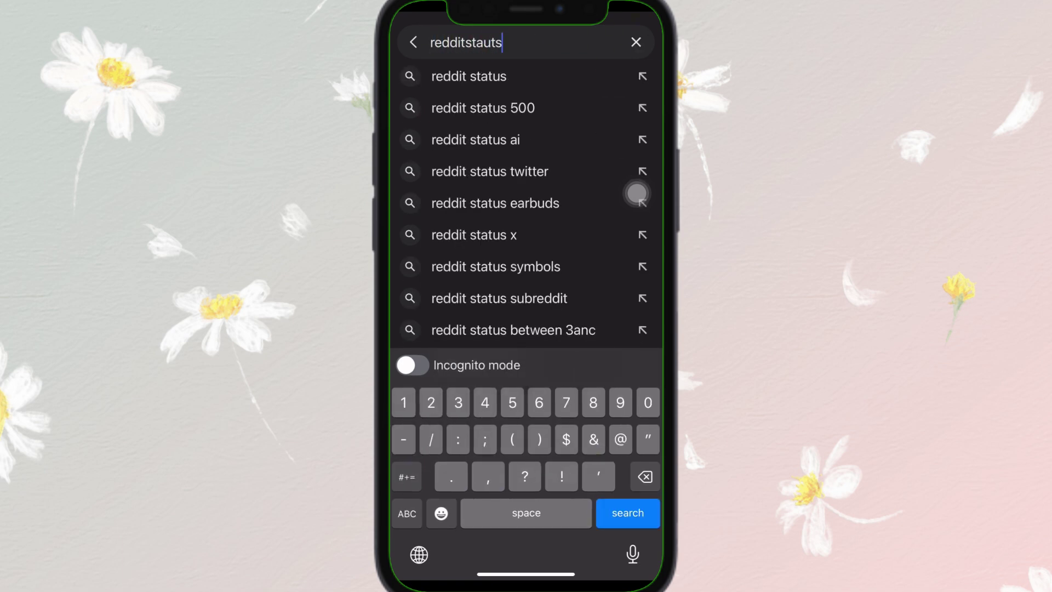
Correct the misspelled redditstatus.com search before opening the status page.
{"action": "key", "text": "BackSpace"}
{"action": "key", "text": "BackSpace"}
{"action": "key", "text": "BackSpace"}
{"action": "type", "text": "tus"}
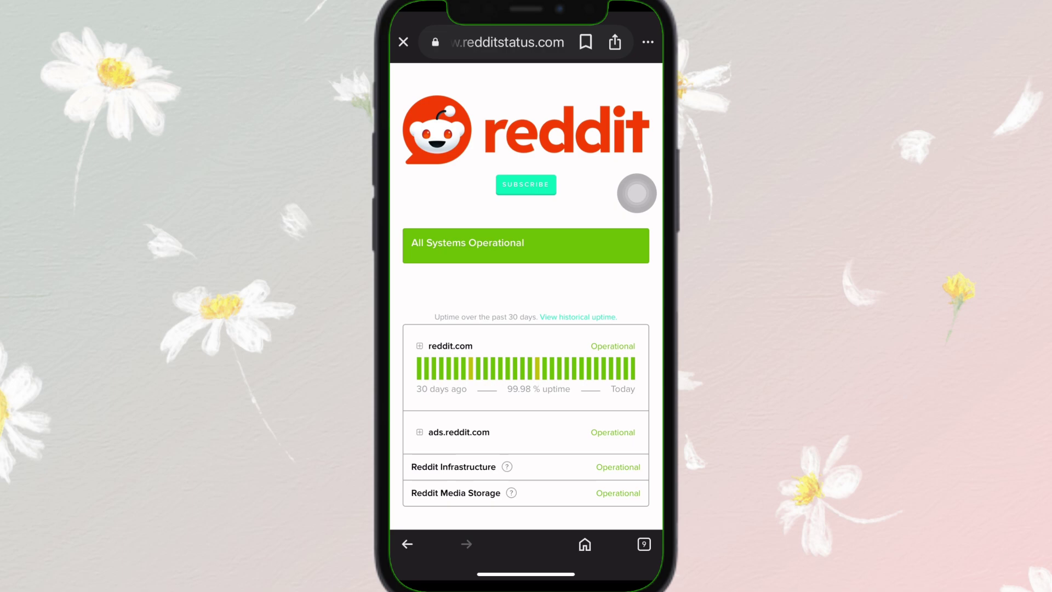
Launch Reddit from the home screen and force-quit it in the app switcher.
{"action": "left_click_drag", "start_coordinate": [526, 573], "coordinate": [526, 328]}
{"action": "left_click_drag", "start_coordinate": [428, 329], "coordinate": [641, 330]}
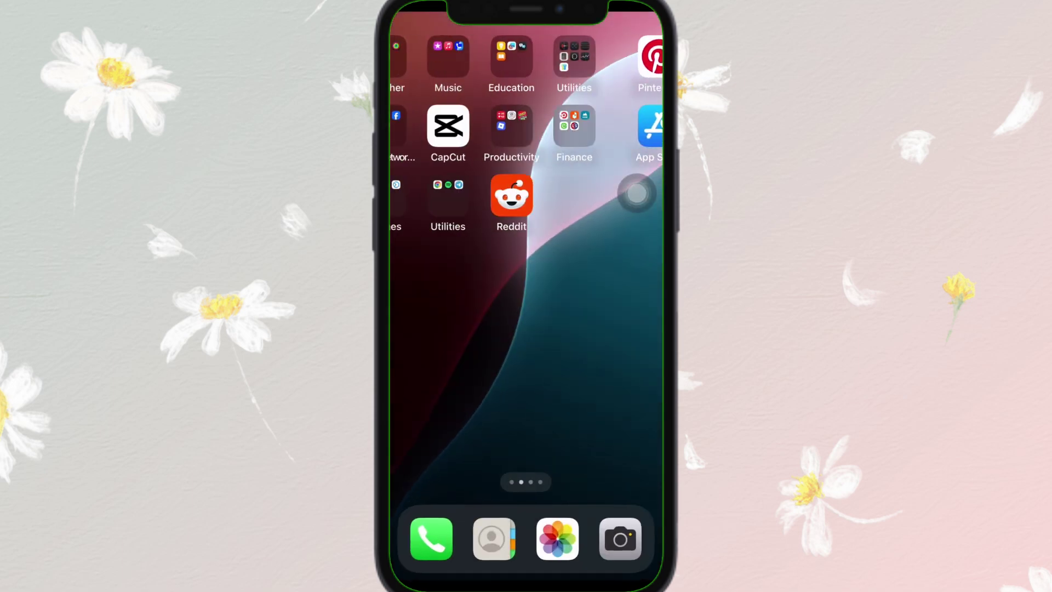
{"action": "left_click", "coordinate": [558, 195]}
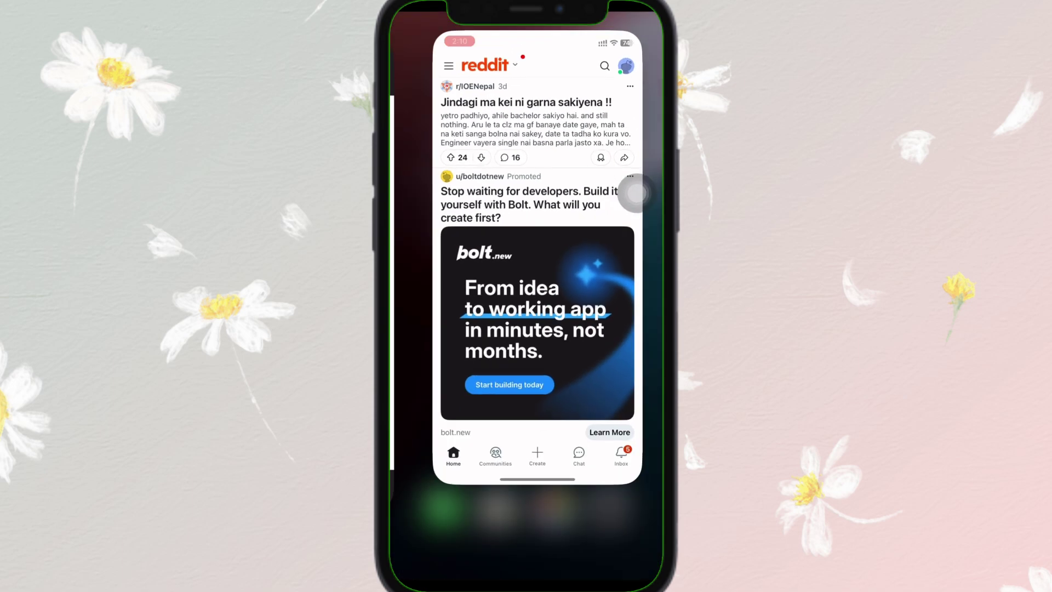
{"action": "left_click_drag", "start_coordinate": [537, 493], "coordinate": [537, 289]}
{"action": "left_click_drag", "start_coordinate": [460, 329], "coordinate": [575, 329]}
{"action": "left_click", "coordinate": [526, 543]}
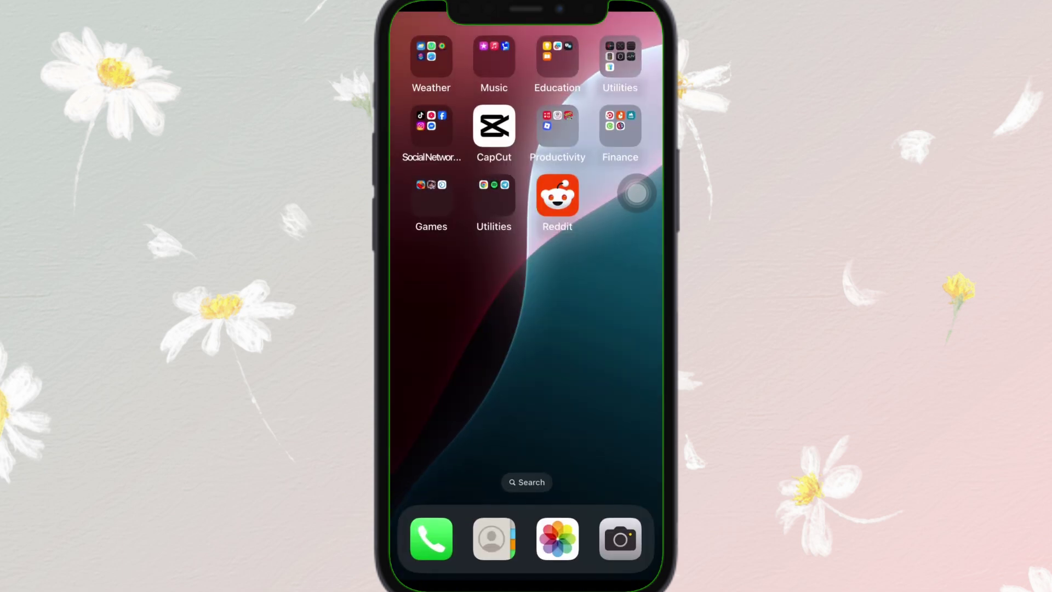
Relaunch Reddit, then review Wi-Fi and cellular toggles in Control Center's network panel.
{"action": "left_click", "coordinate": [558, 195]}
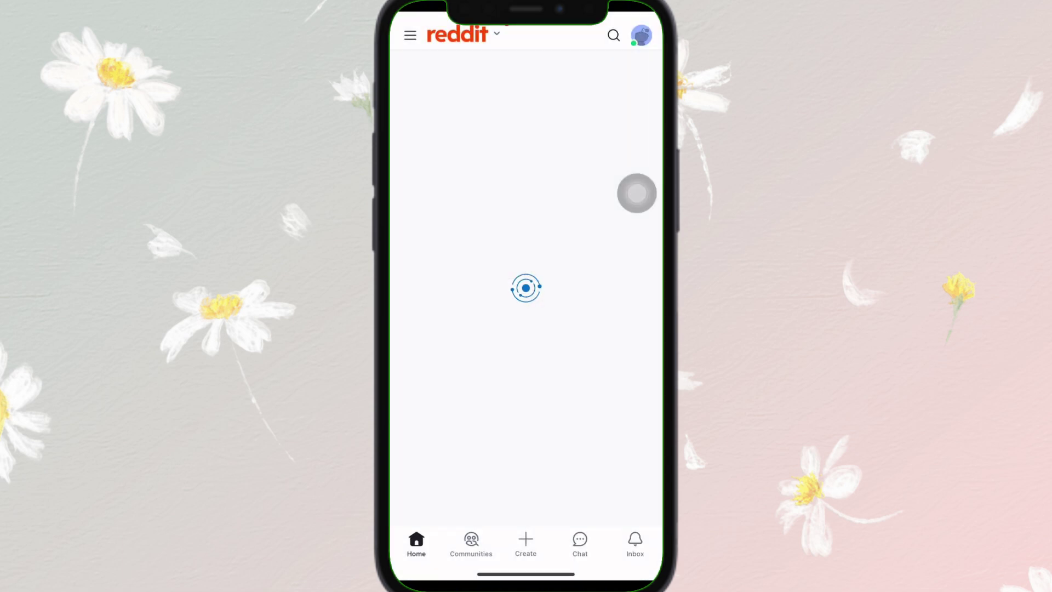
{"action": "left_click_drag", "start_coordinate": [526, 573], "coordinate": [527, 289]}
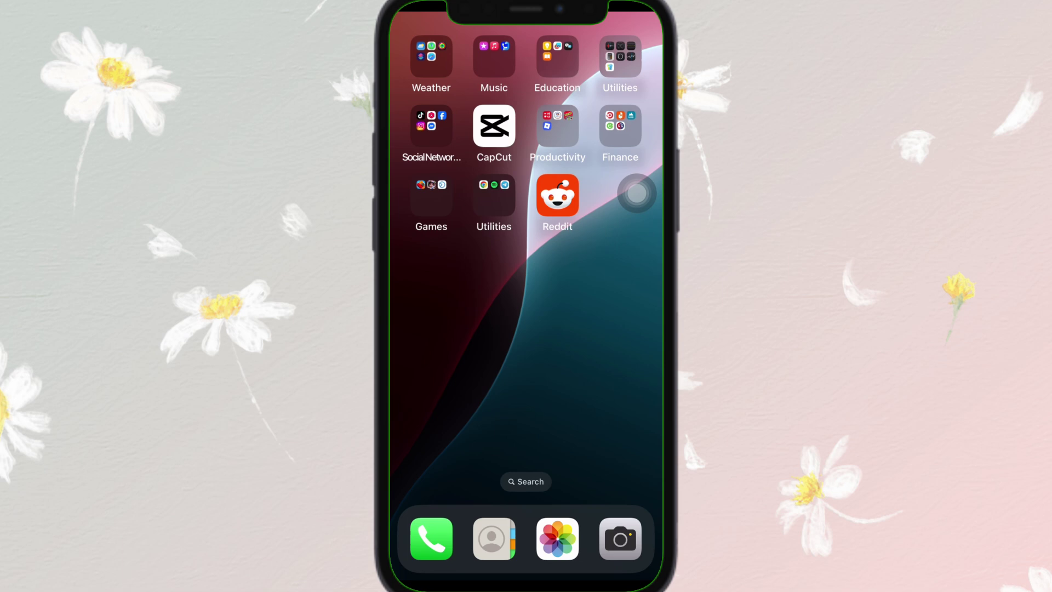
{"action": "left_click_drag", "start_coordinate": [626, 12], "coordinate": [625, 329]}
{"action": "left_click", "coordinate": [460, 140]}
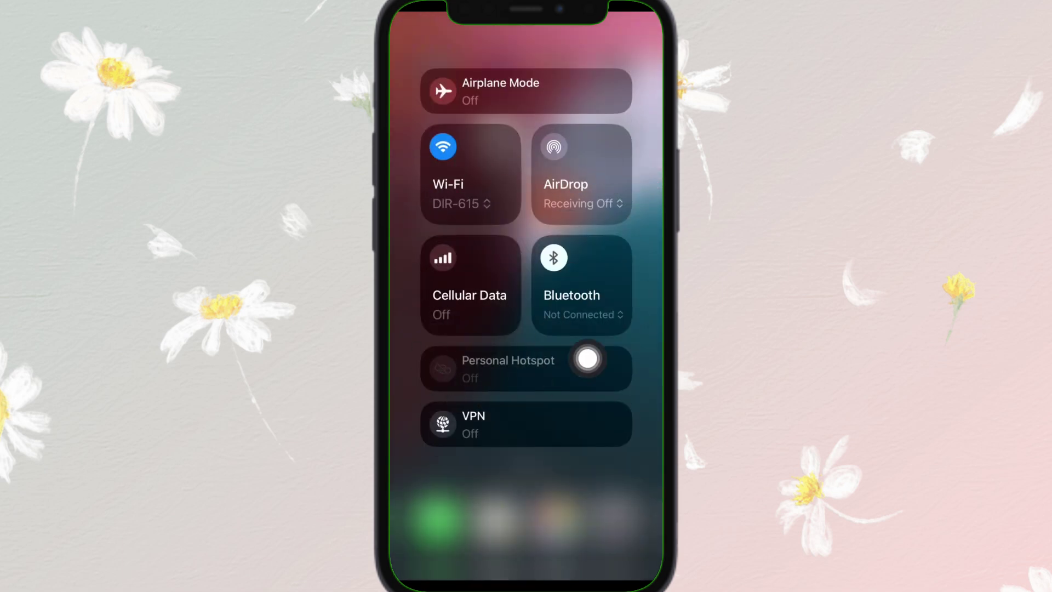
{"action": "left_click", "coordinate": [526, 501]}
{"action": "left_click_drag", "start_coordinate": [526, 573], "coordinate": [526, 288]}
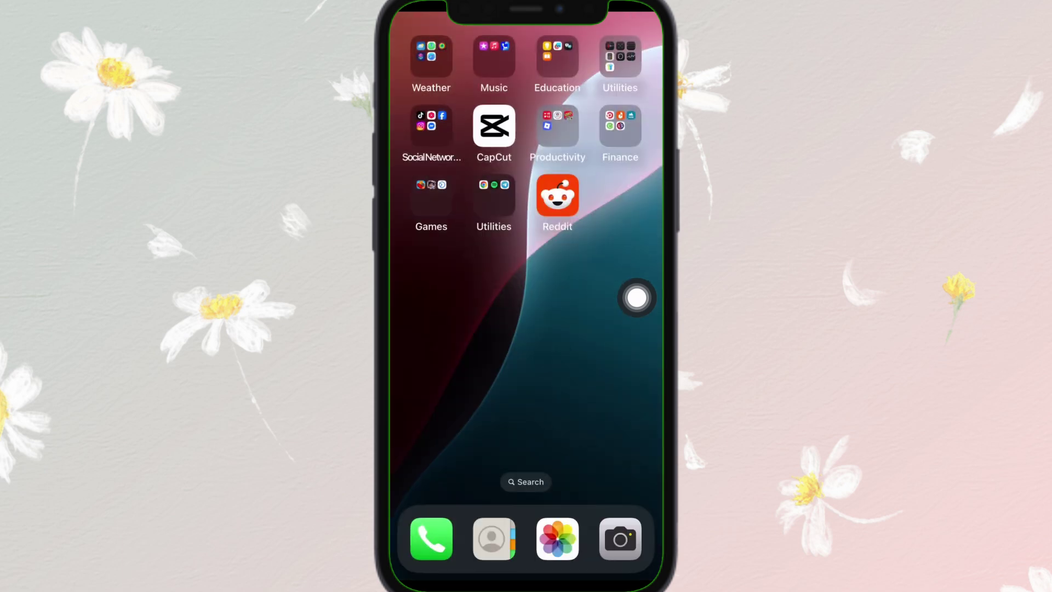